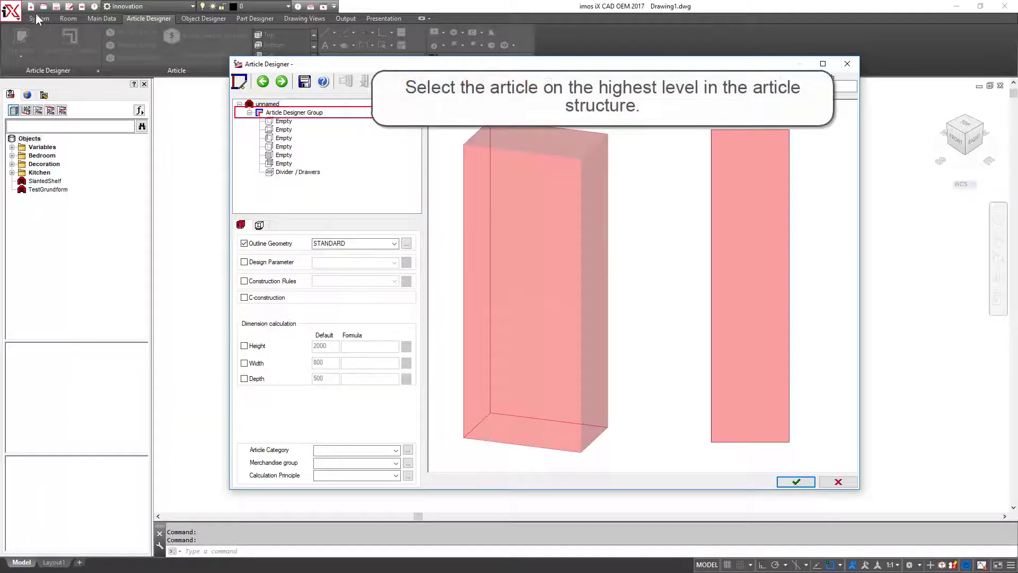
Step: Select the top 'unnamed' article and enable Width under Dimension calculation
click(268, 107)
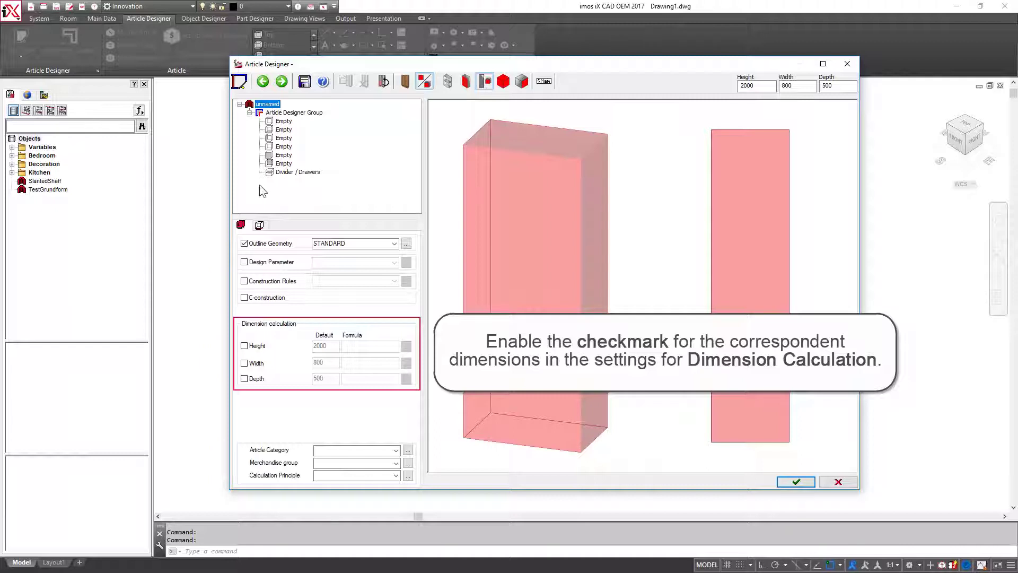
click(243, 363)
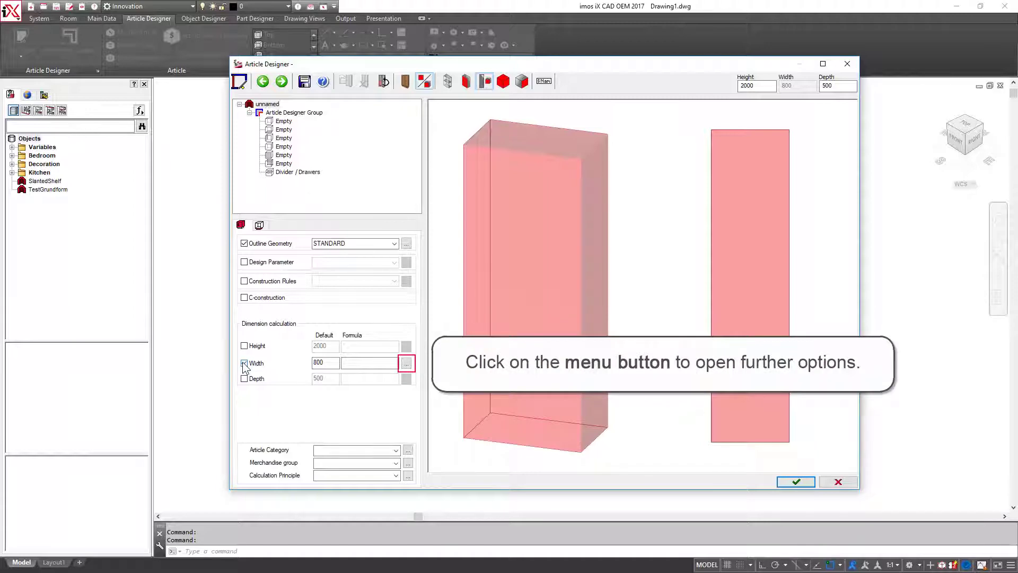
Step: Open the Width formula options and call up Variables (Number) from the Description field
click(407, 362)
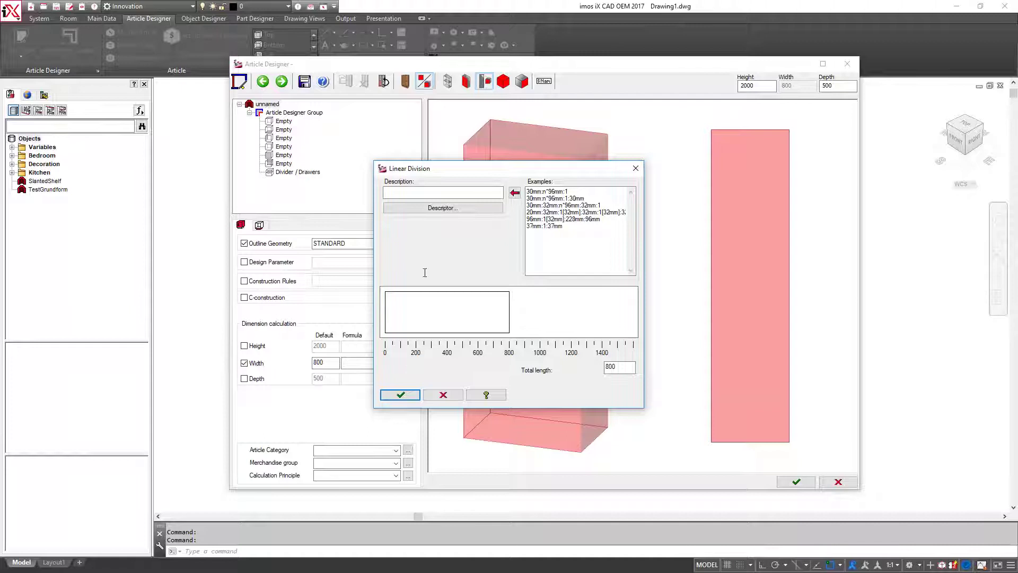
right_click(439, 191)
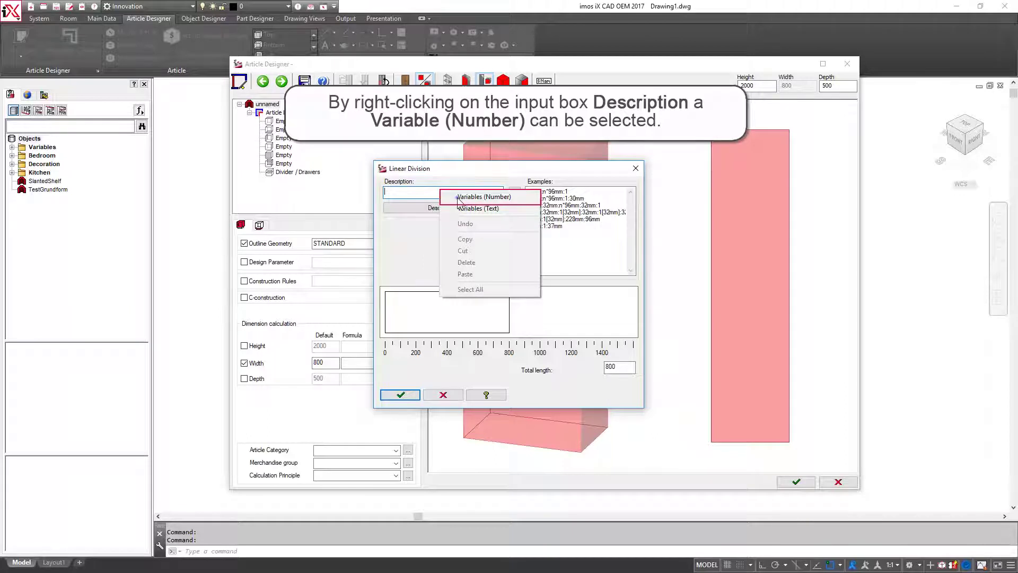
Step: Open Base_Corner_Depth (default 560) under Getting_Started > Article_Specific > Corner_Cabinets > Base_Corner_Cabinets
click(457, 197)
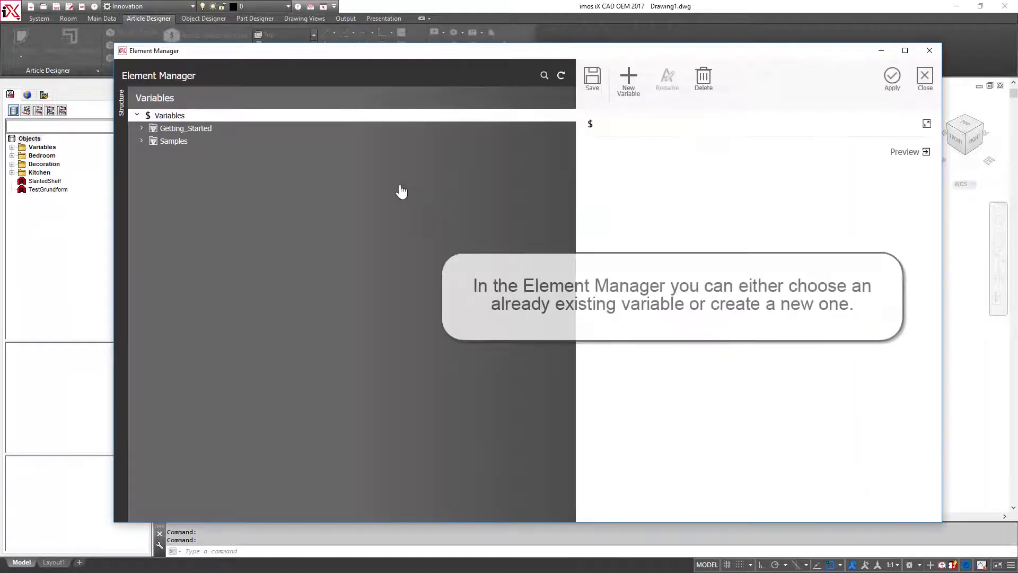
click(142, 129)
click(153, 154)
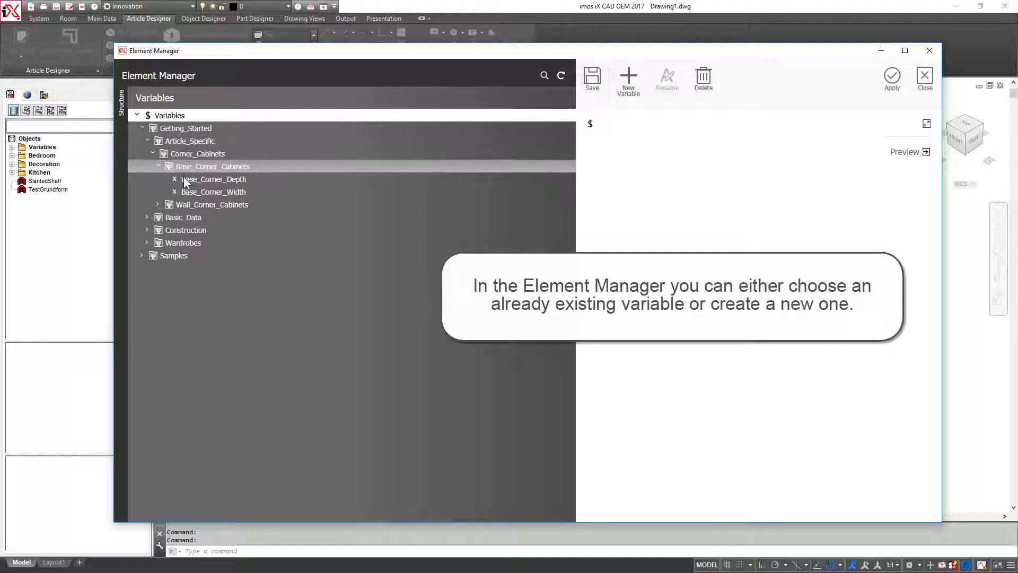
click(221, 180)
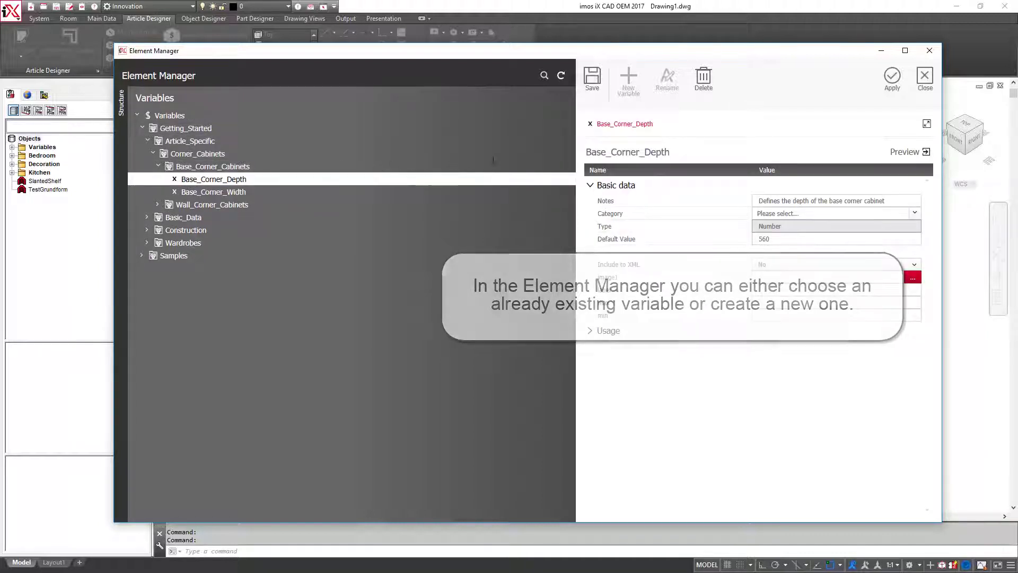
Step: Rename the Base_Corner_Depth variable to Article_Depth
click(638, 152)
key(shift+Home)
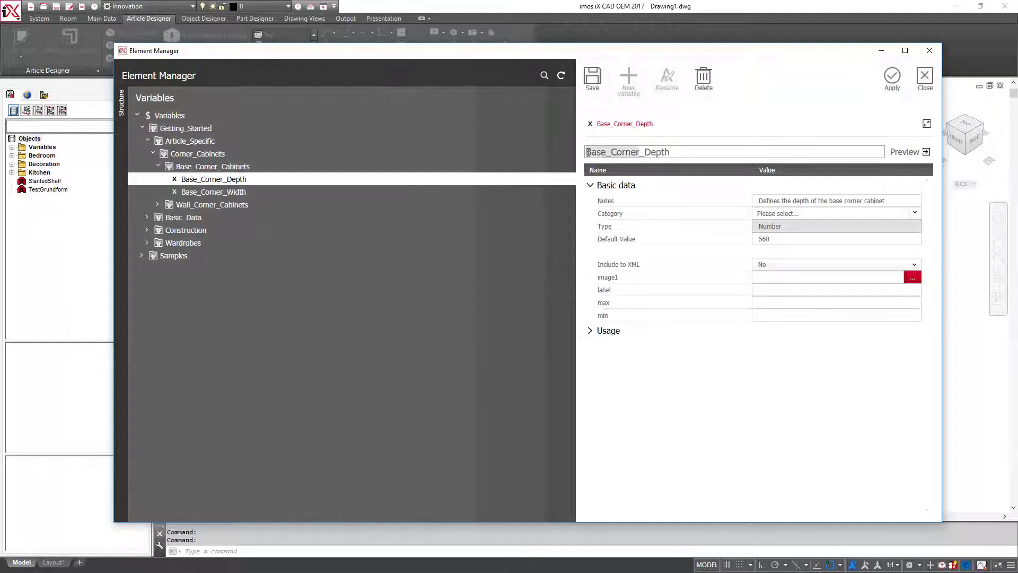
key(BackSpace)
text(Article)
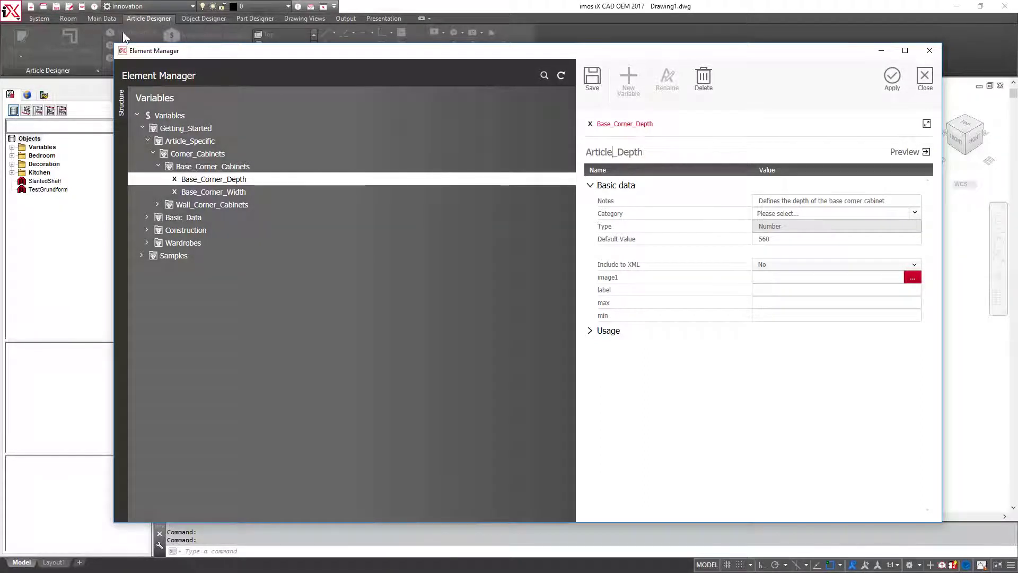
key(Return)
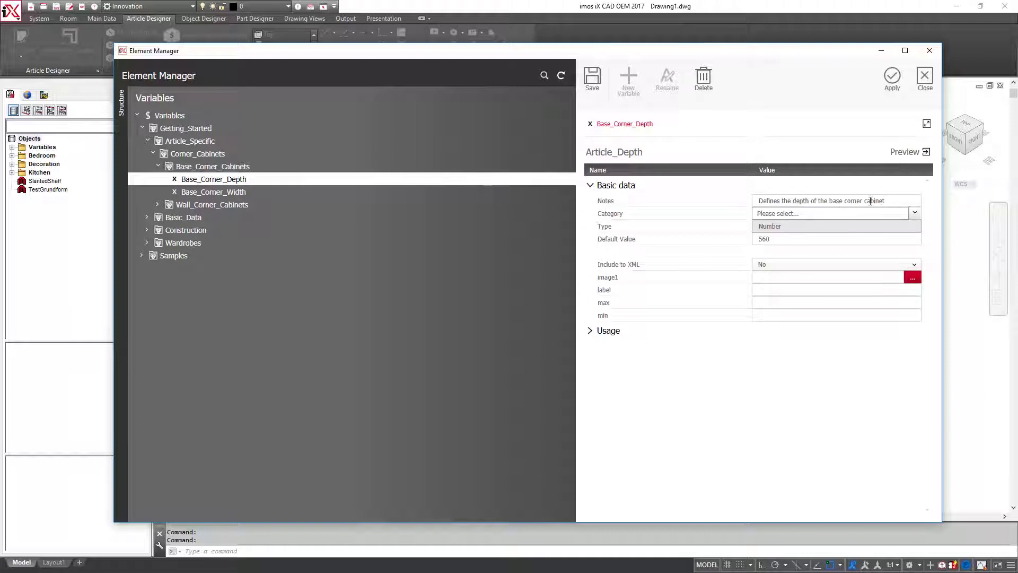
Step: Set notes to 'Defines the depth of the article' and default 600, then save and apply
drag(885, 200, 844, 196)
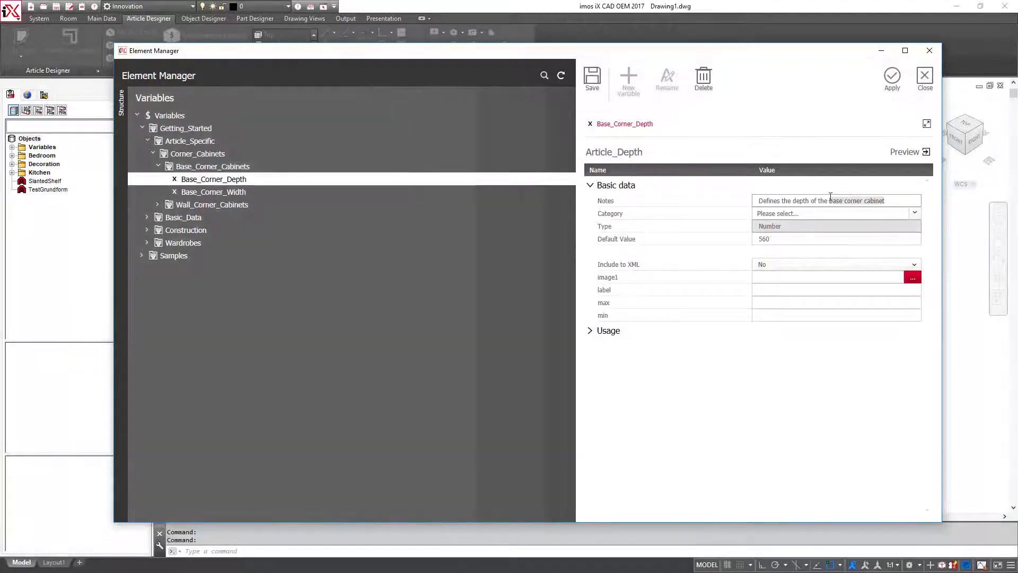
text(articl)
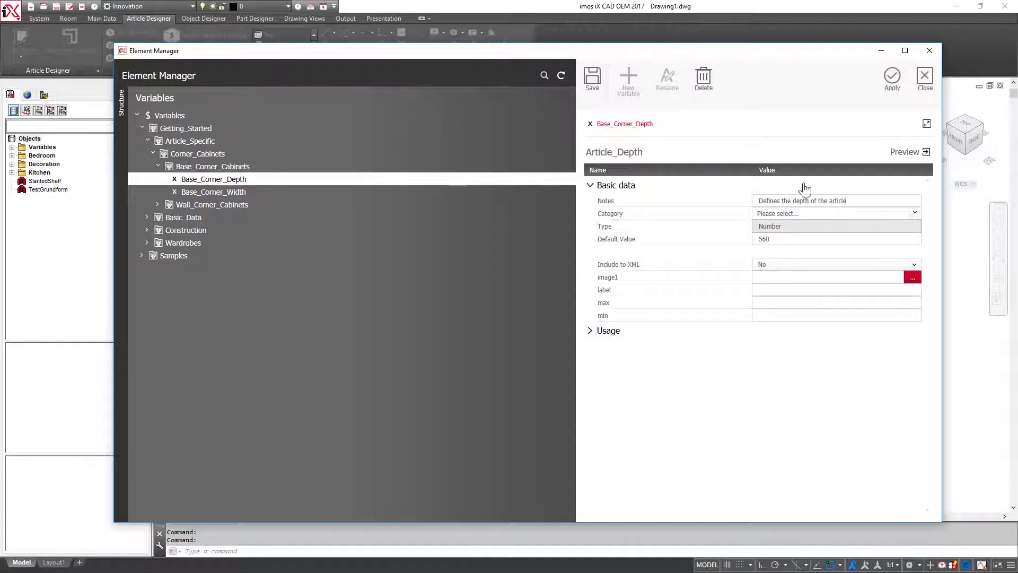
click(779, 239)
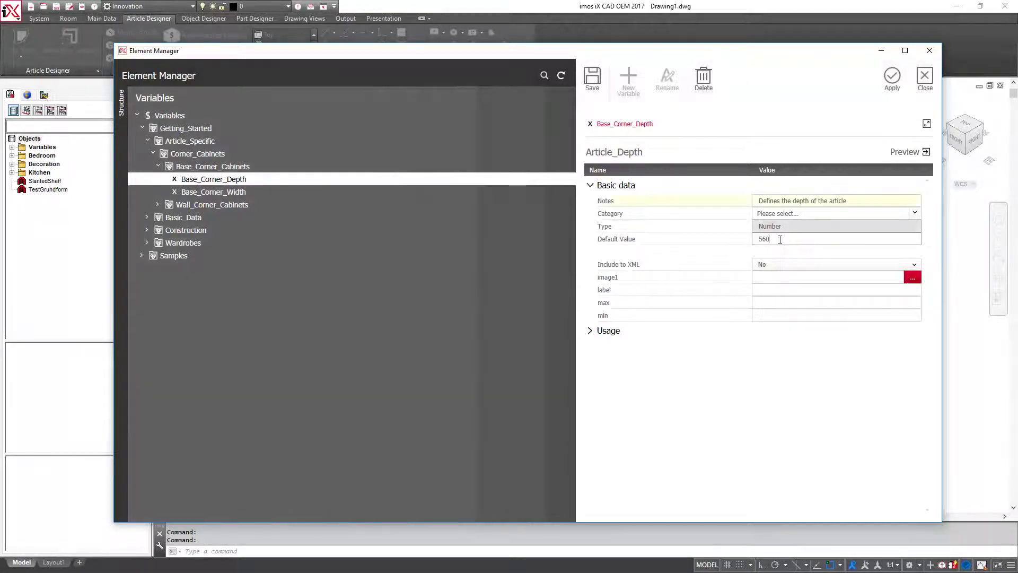
key(BackSpace)
key(BackSpace)
key(BackSpace)
text(600)
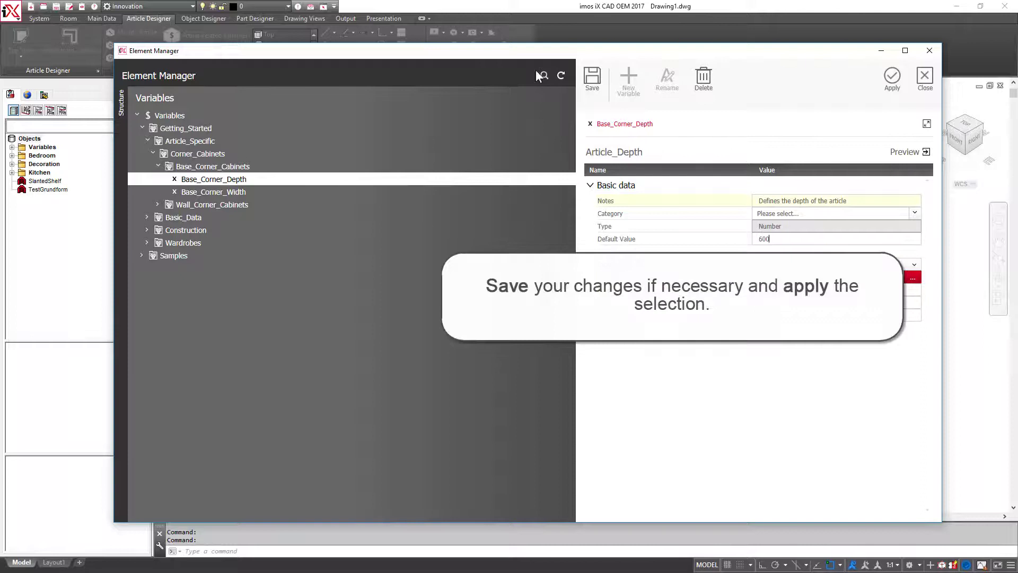
click(605, 79)
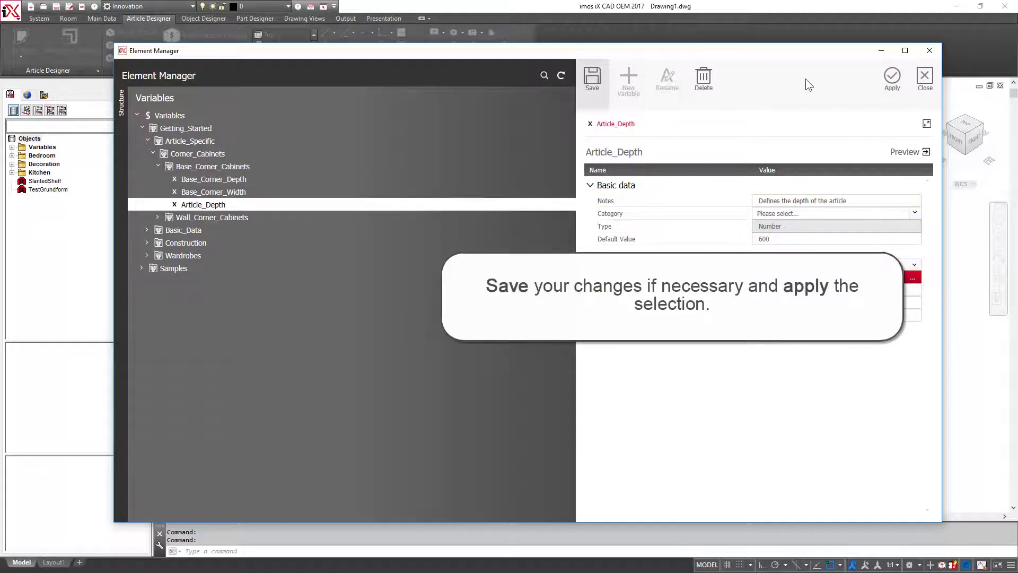
click(888, 80)
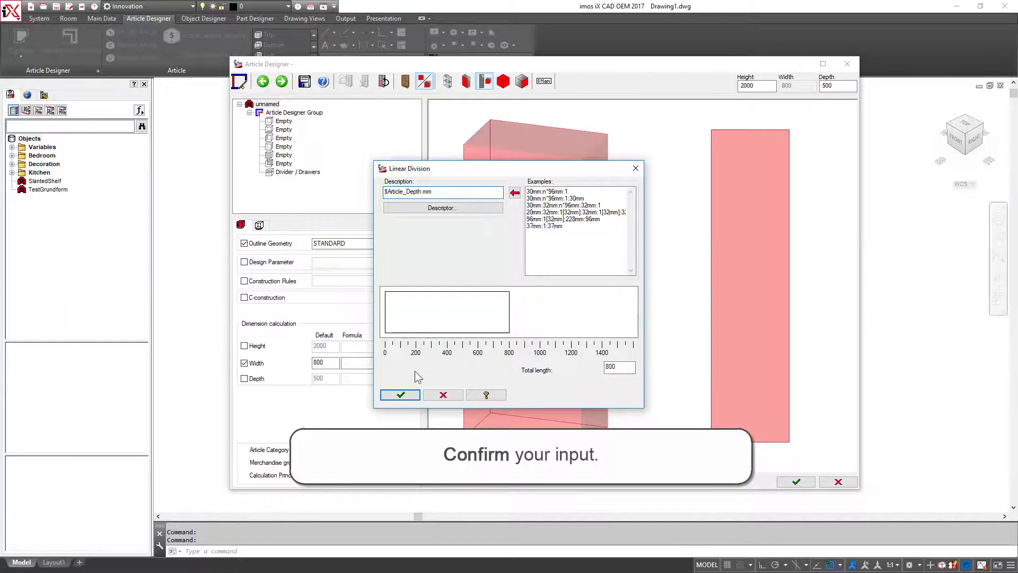
Step: Confirm the Linear Division description as $Article_Depth mm
click(402, 393)
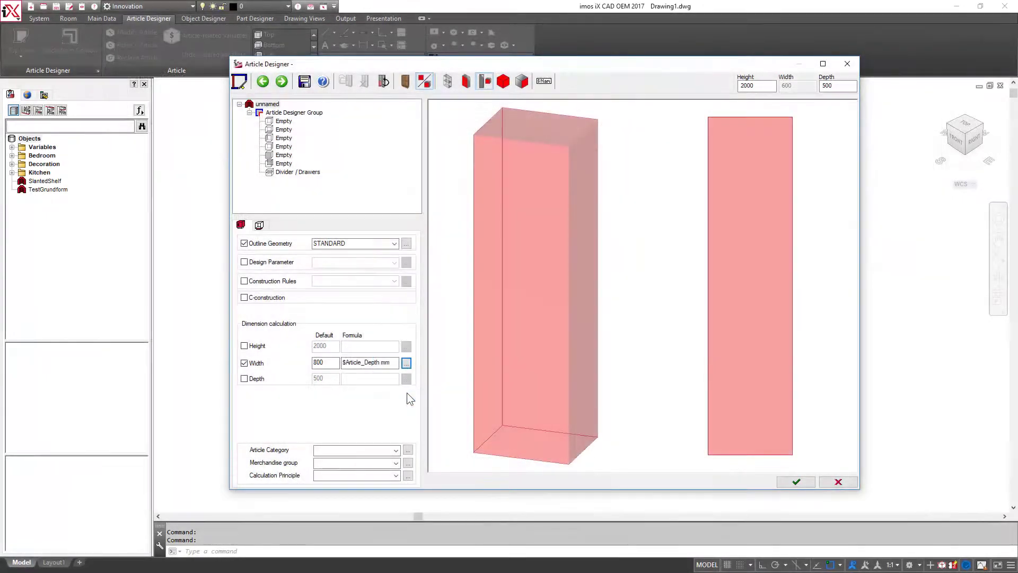